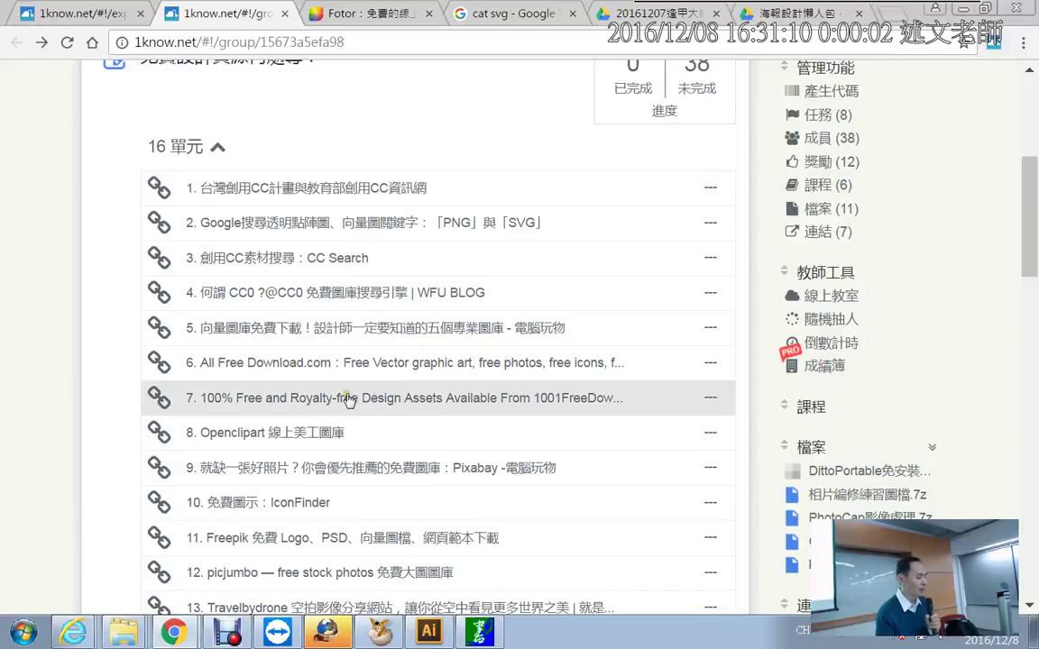
Highlight list items 6–7, clear the mark, and open unit 6 'All Free Download.com' in a new tab
mouse_move(179, 344)
left_mouse_down()
mouse_move(435, 413)
mouse_move(636, 418)
left_mouse_up()
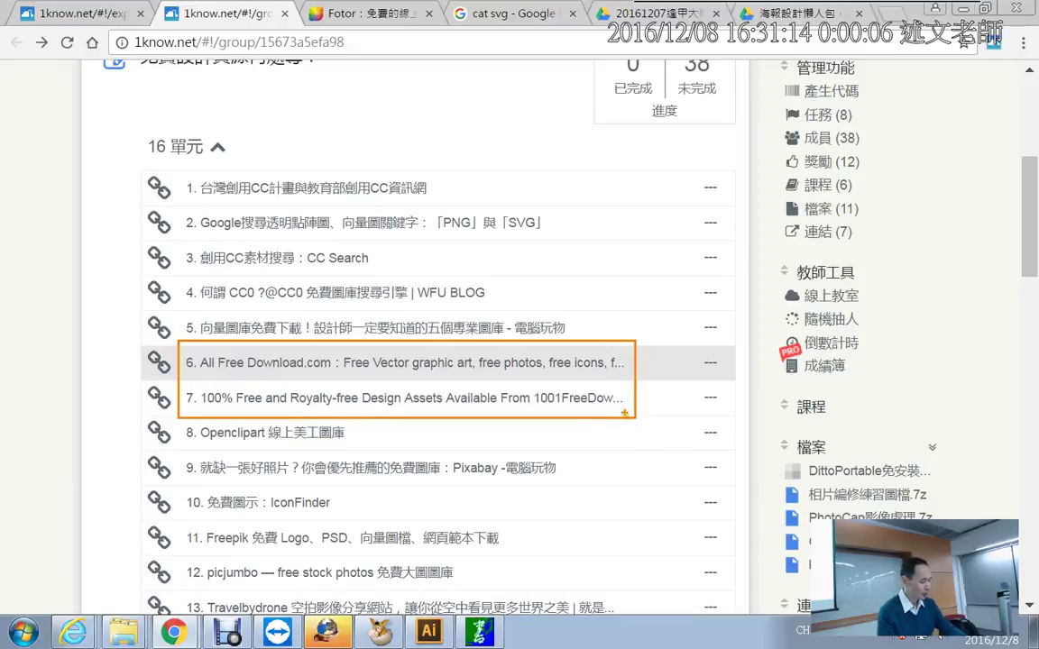
key("Escape")
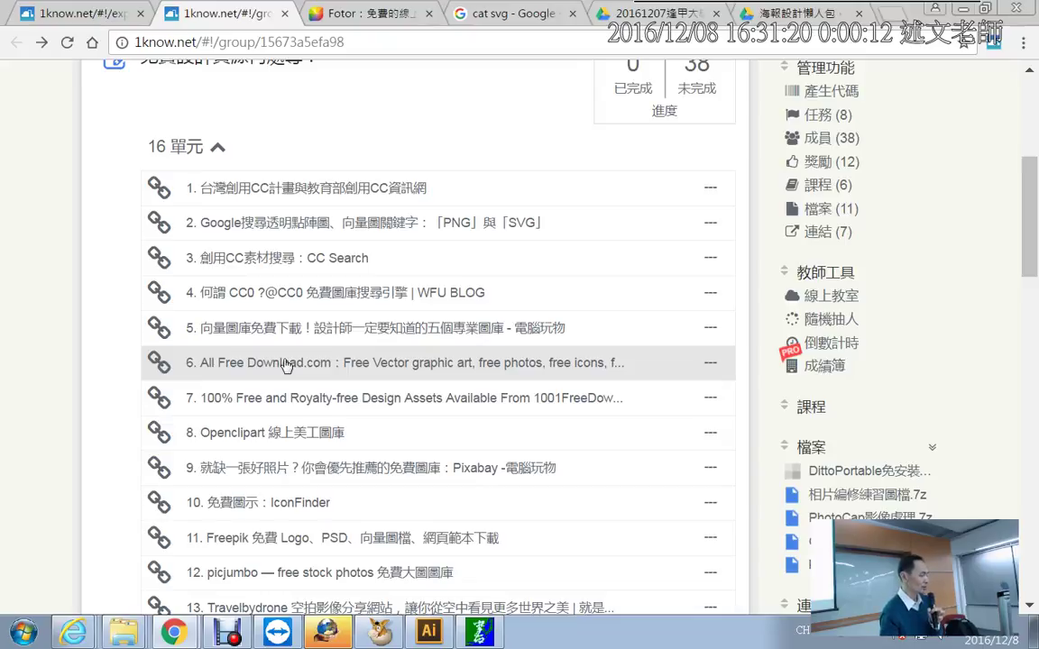
left_click(285, 363)
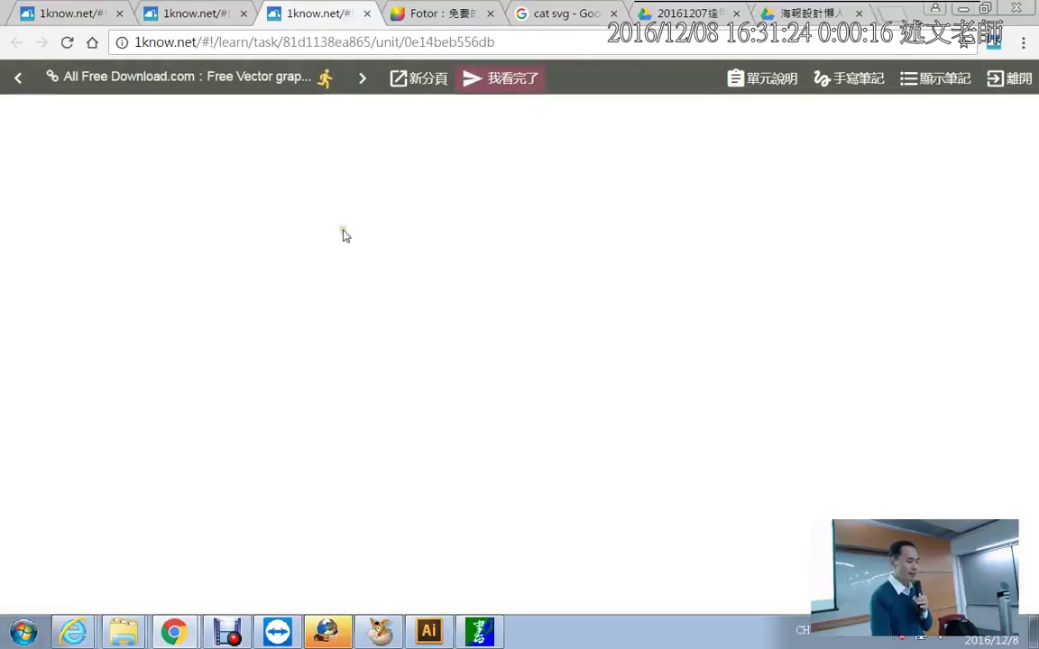
left_click(418, 78)
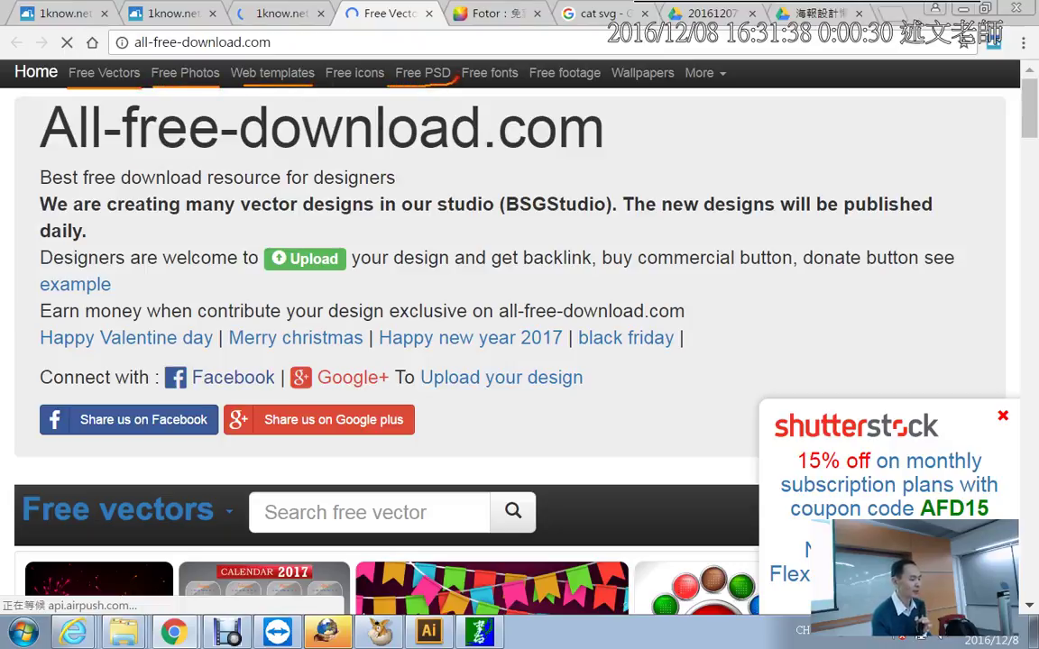
Circle the Free PSD, Free fonts and Free footage sections, then clear the annotations
left_click_drag(410, 56, 388, 88)
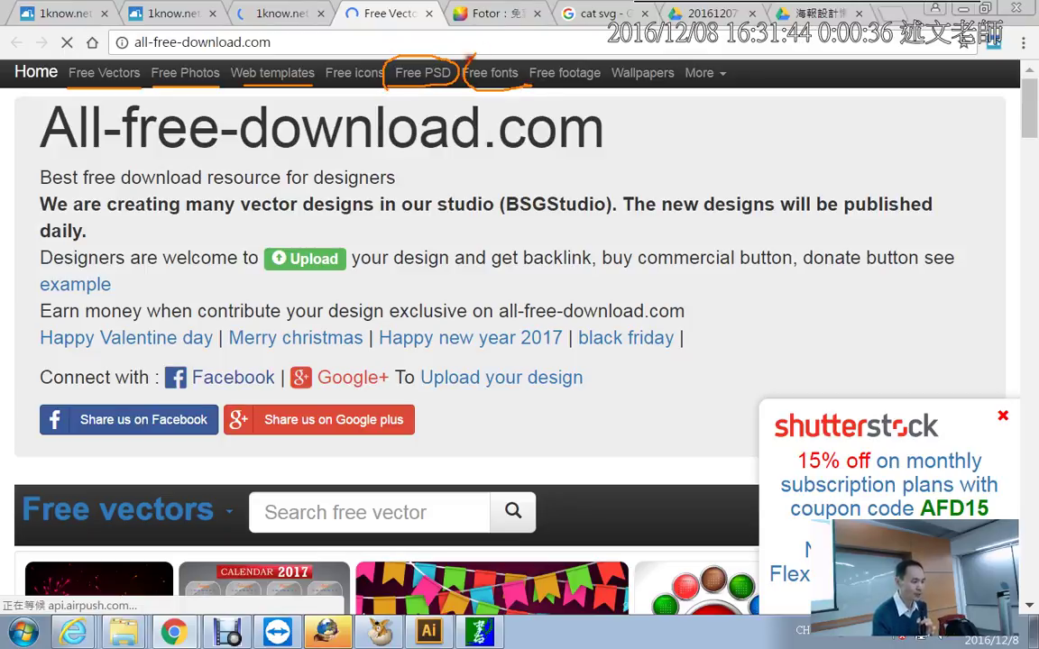
left_click_drag(471, 56, 512, 98)
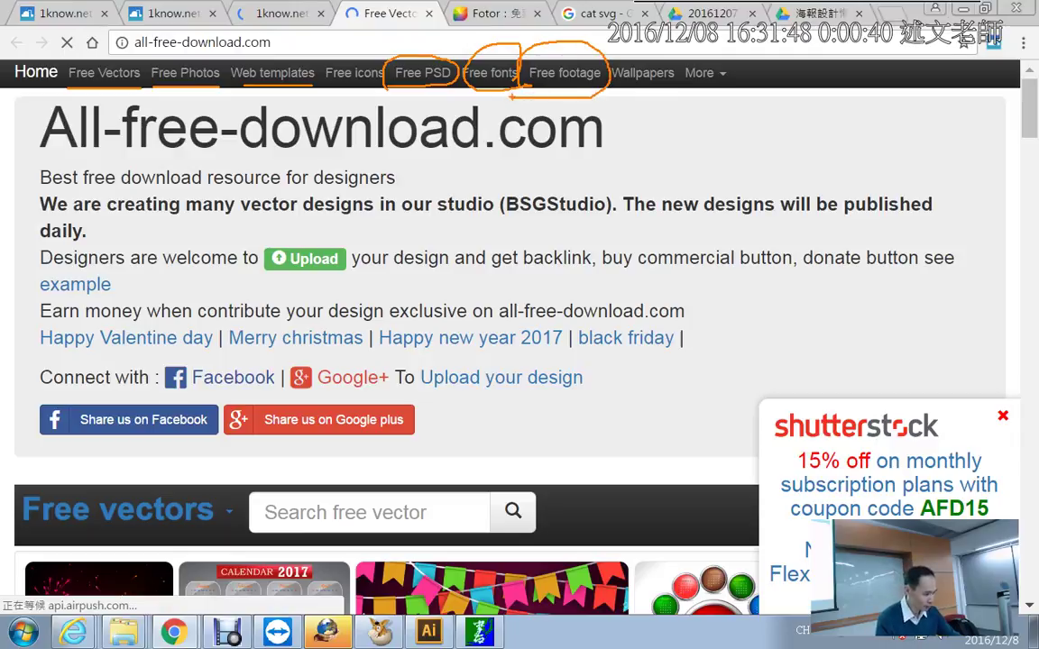
key("Escape")
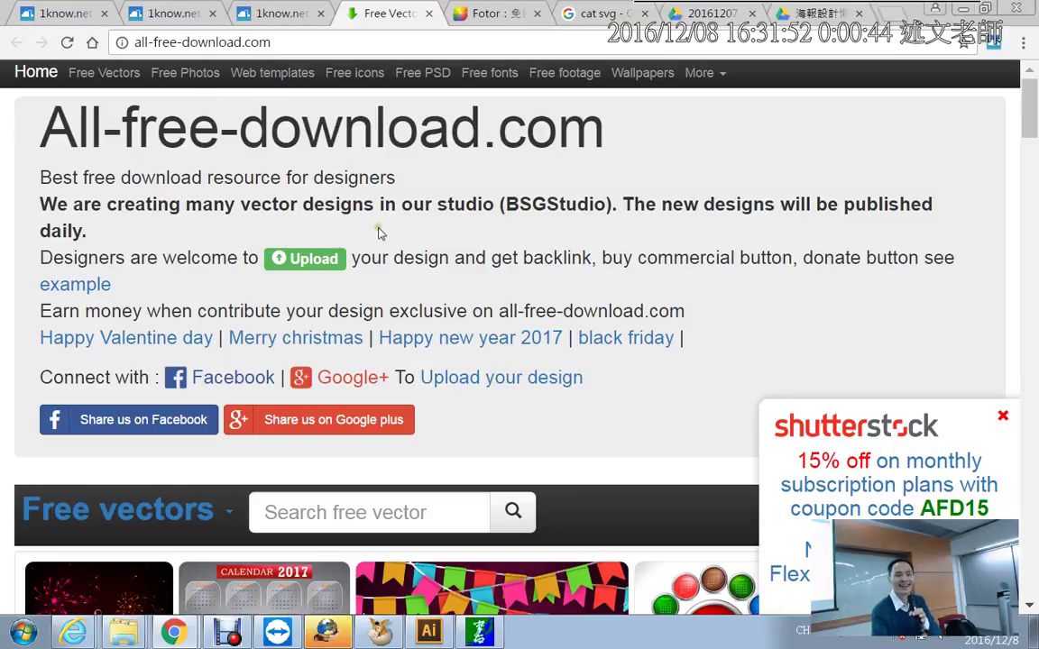
Open the Christmas category of the Free vectors section
scroll(402, 246, "down", 2)
scroll(404, 248, "down", 1)
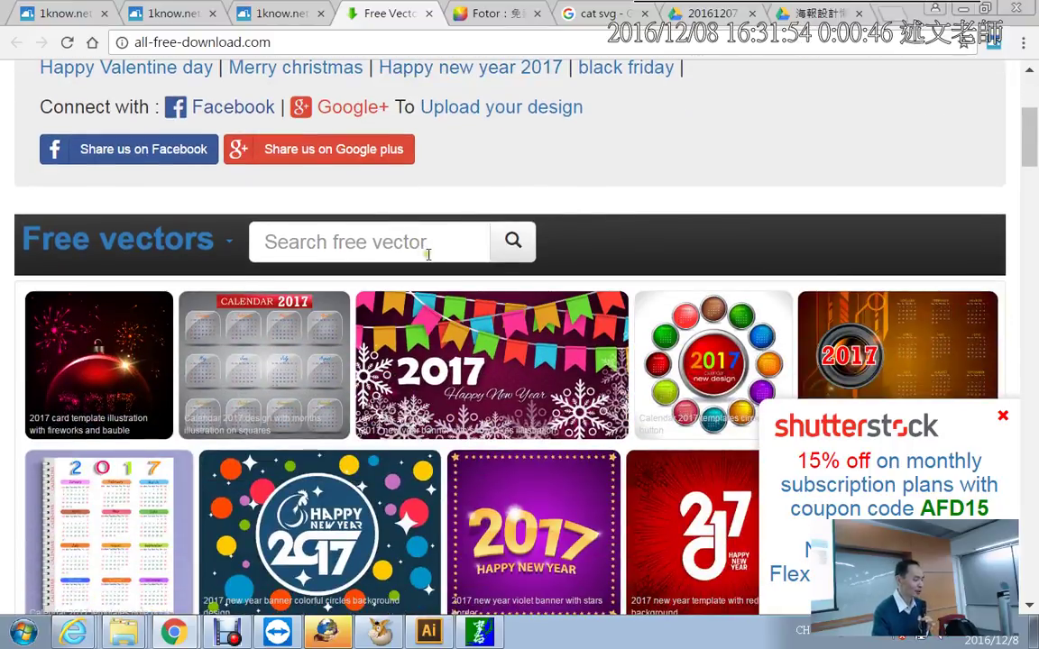
mouse_move(230, 511)
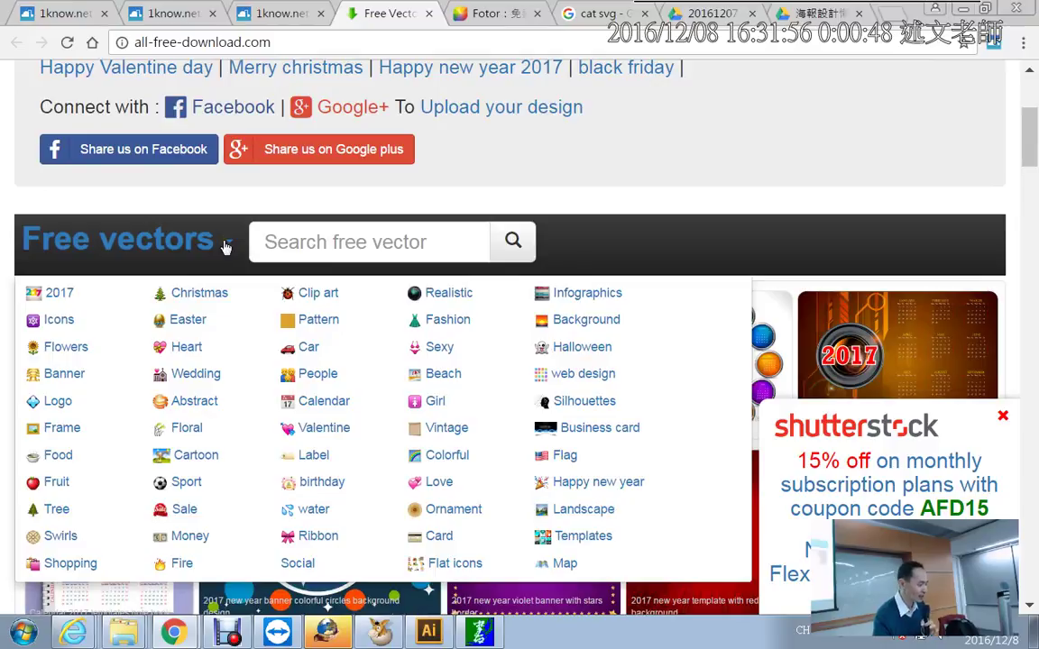
left_click(211, 301)
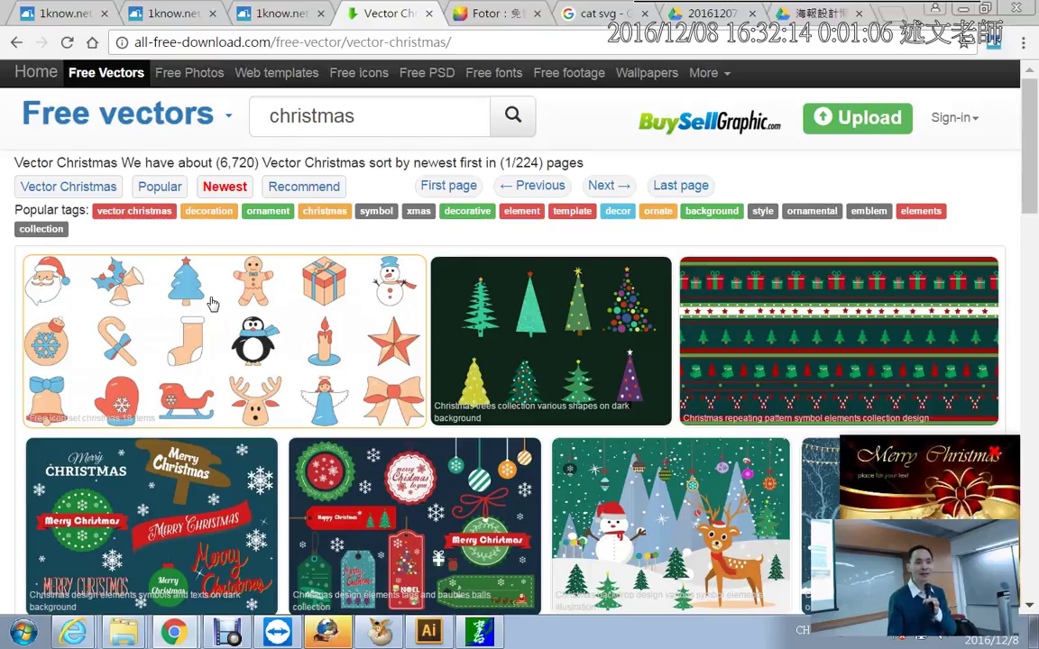
Open the 'Free icon set christmas 18 items' page, close the Shutterstock popup, and start the download
scroll(212, 304, "down", 2)
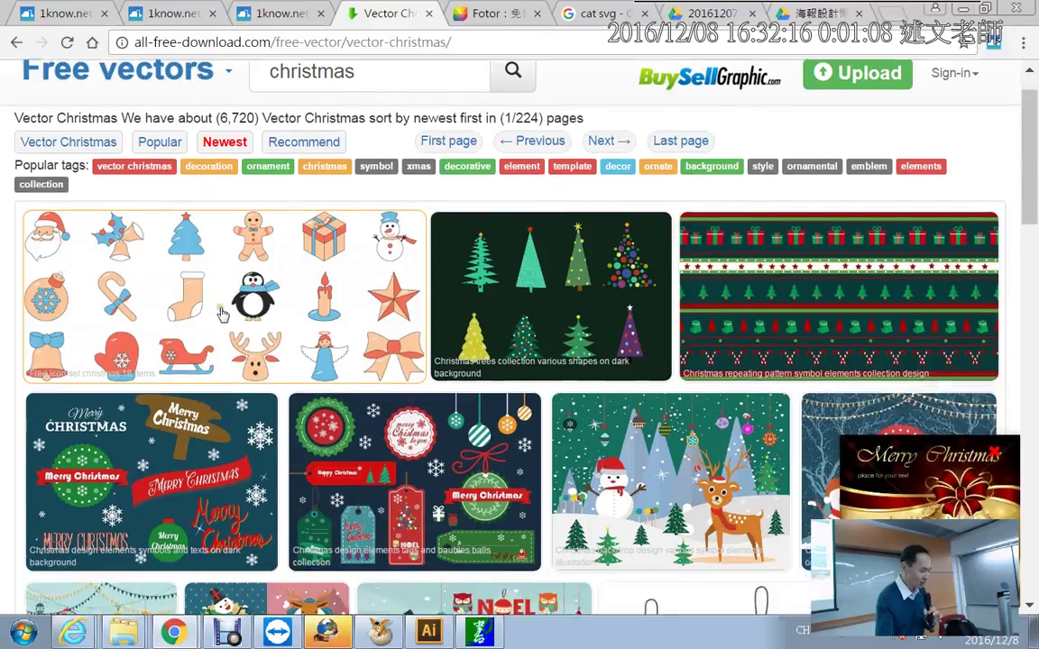
left_click(302, 194)
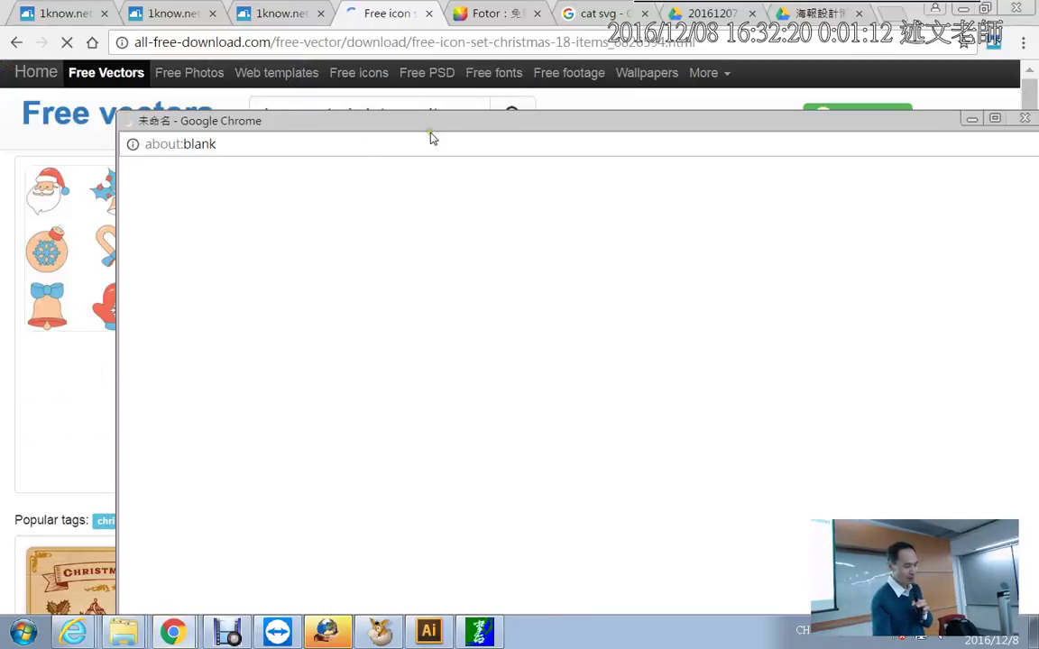
left_click_drag(385, 118, 356, 49)
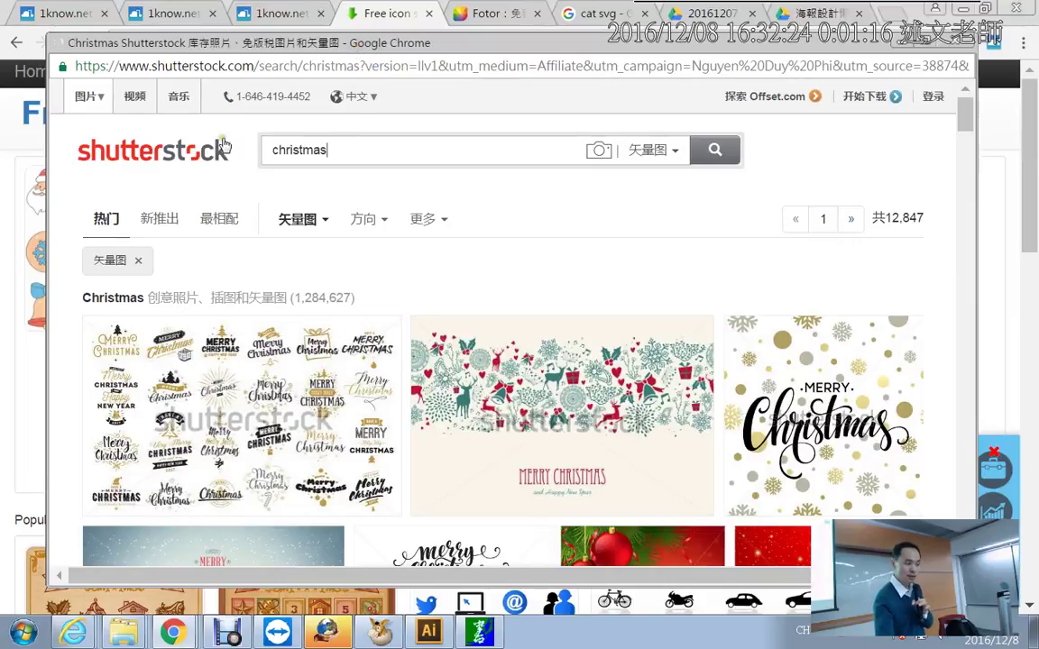
key("ctrl+w")
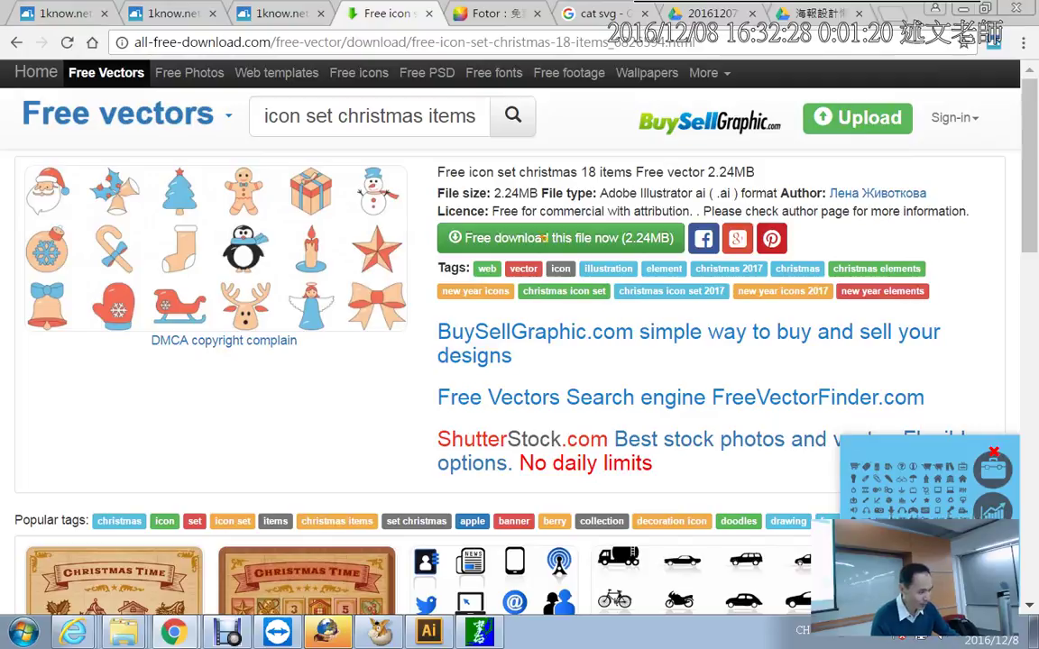
left_click(622, 227)
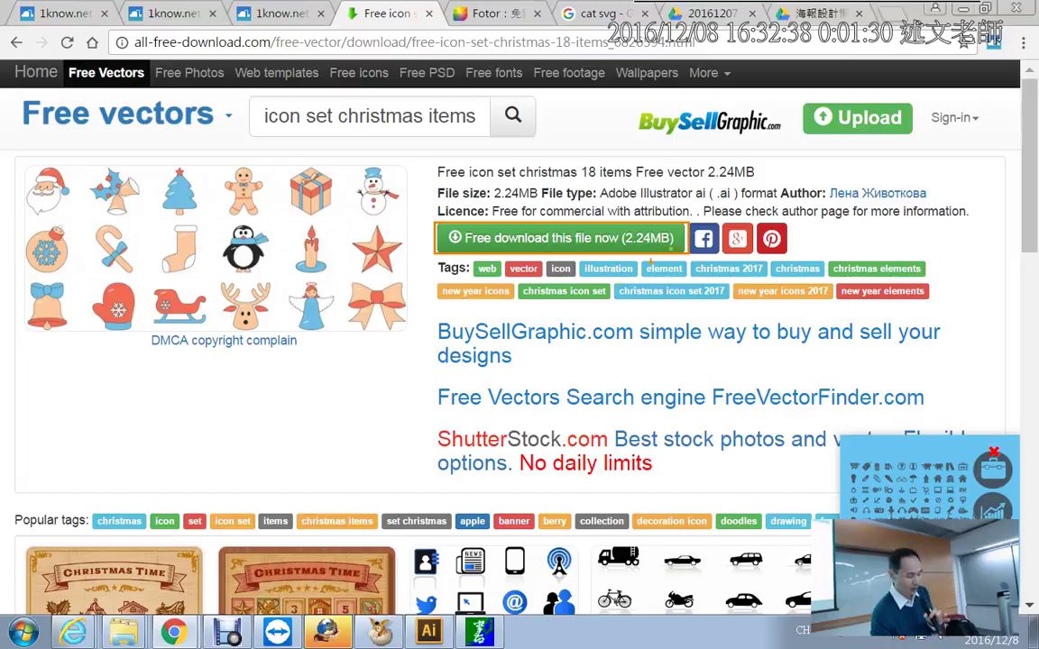
Mark the apple tag and commercial-use licence terms, then download the 2.24MB Christmas icon set
left_click_drag(477, 488, 494, 539)
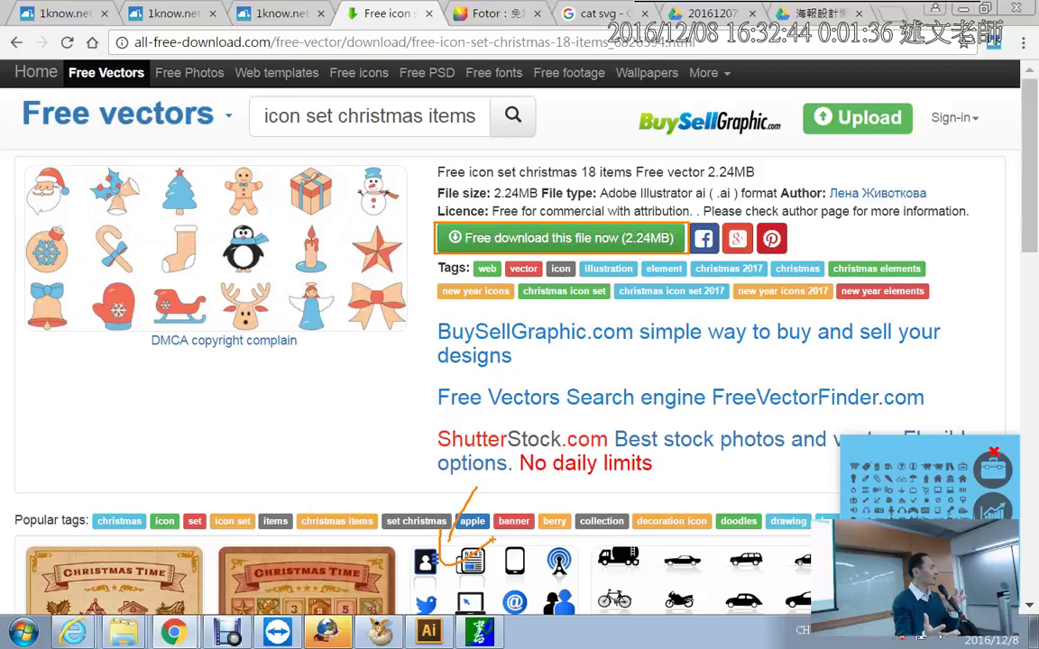
key("Escape")
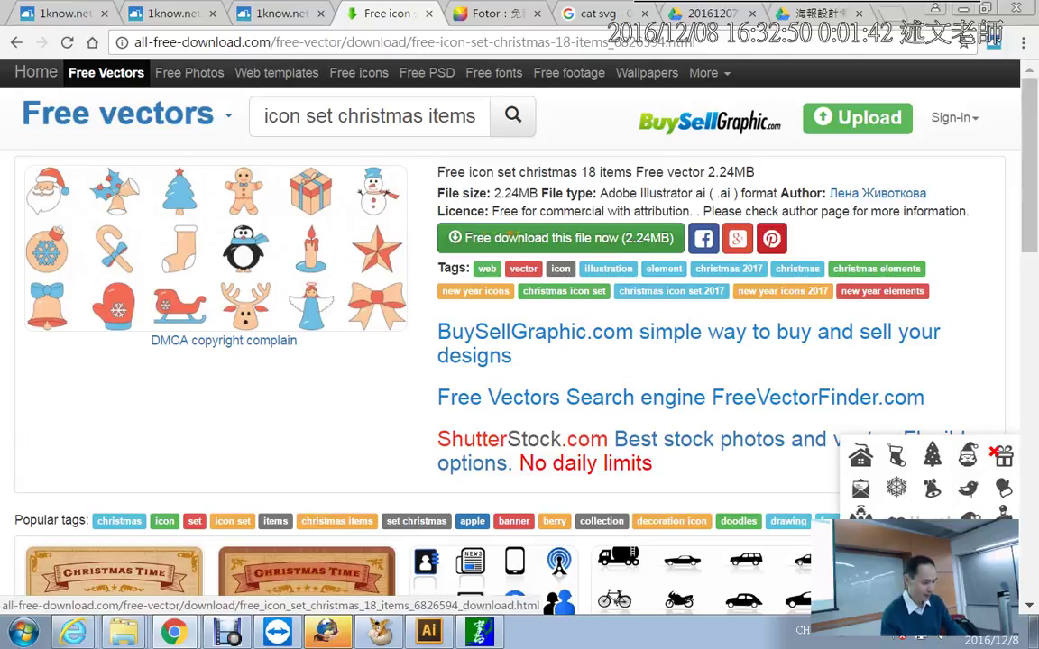
left_click_drag(429, 201, 697, 219)
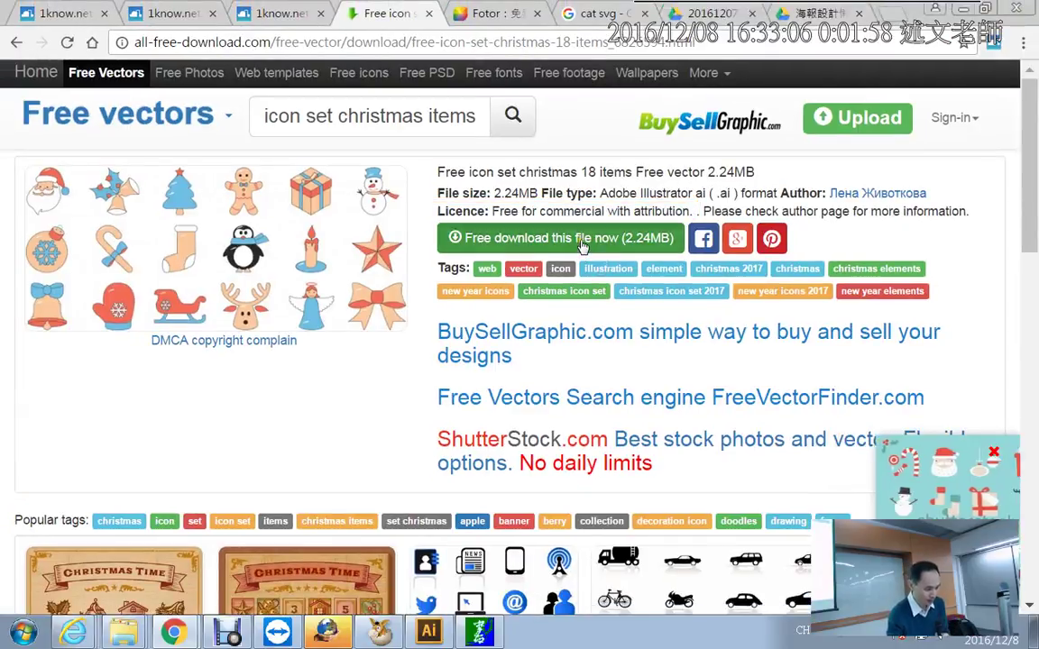
left_click(582, 244)
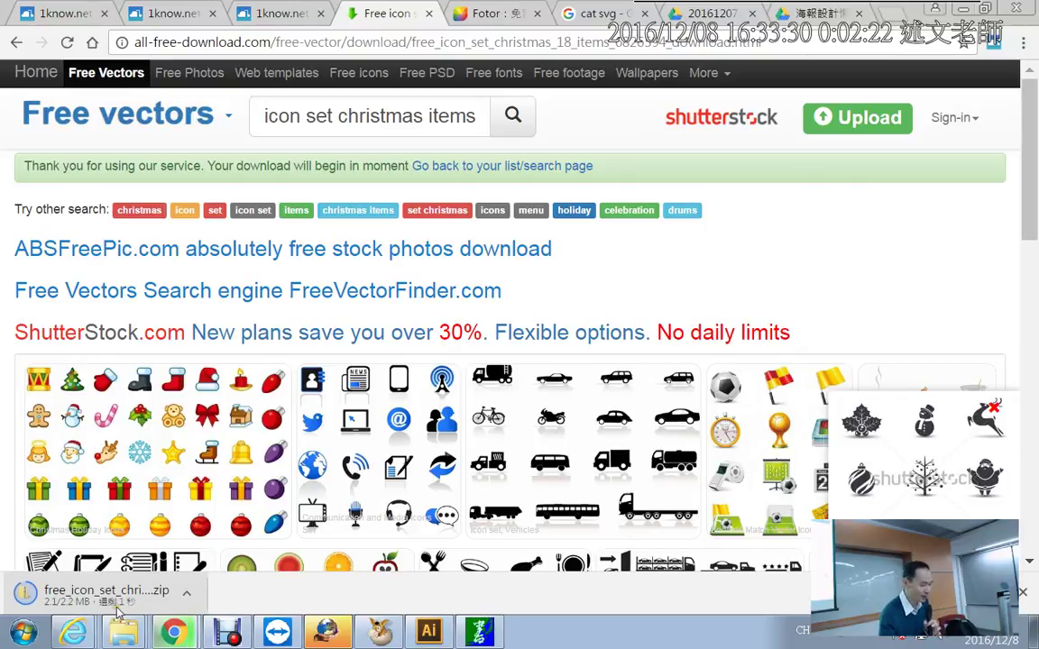
Show the downloaded zip in D:\web_download and extract it there with 7-Zip Extract Here
left_click(179, 601)
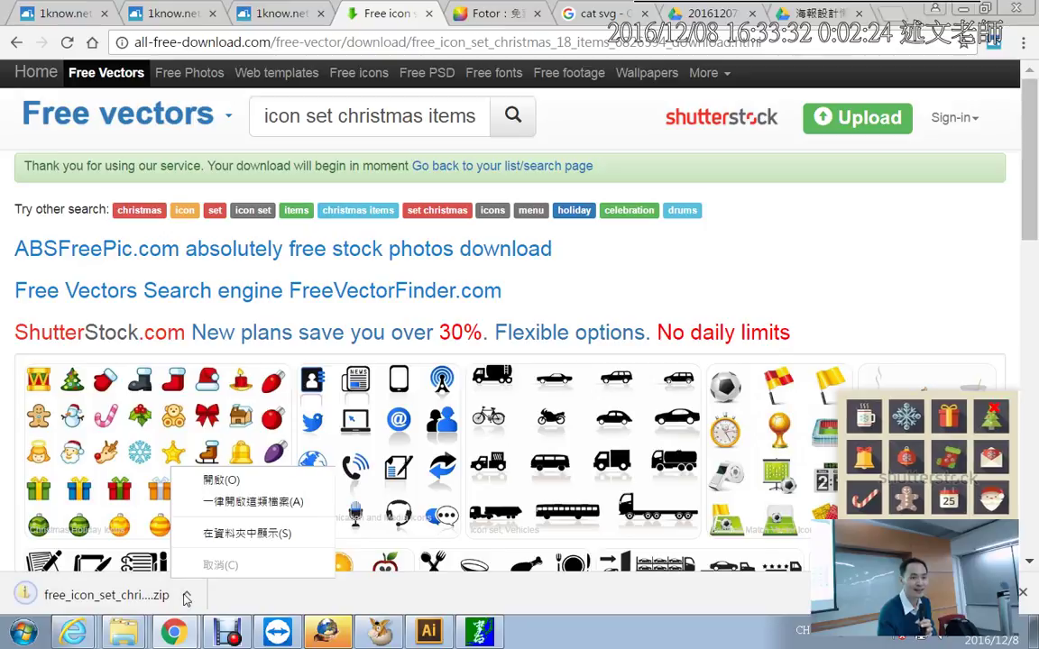
left_click(232, 533)
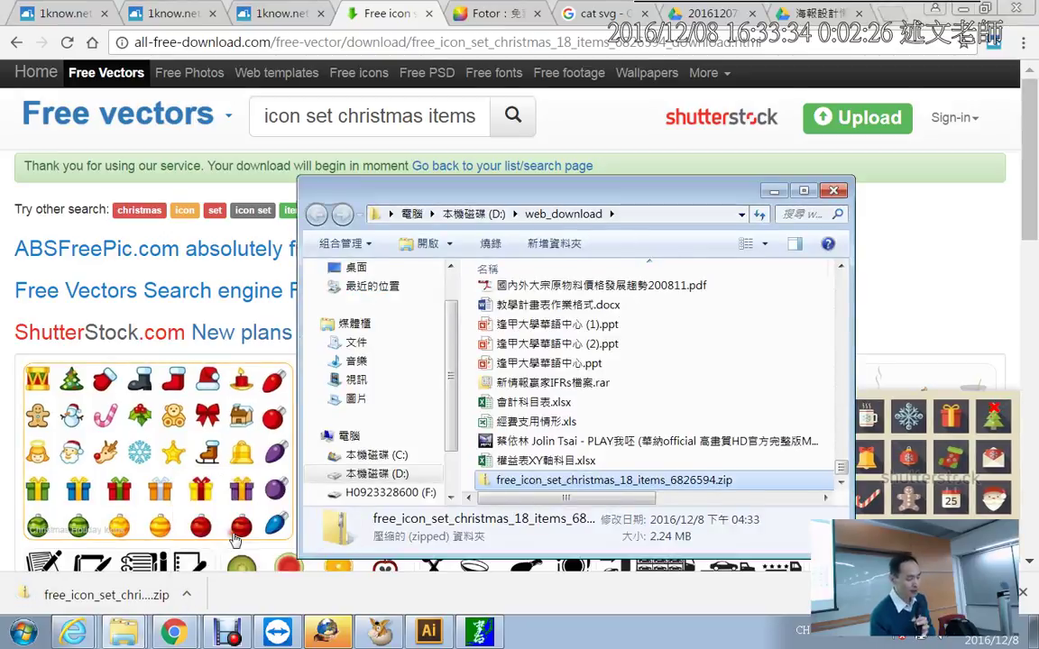
right_click(501, 478)
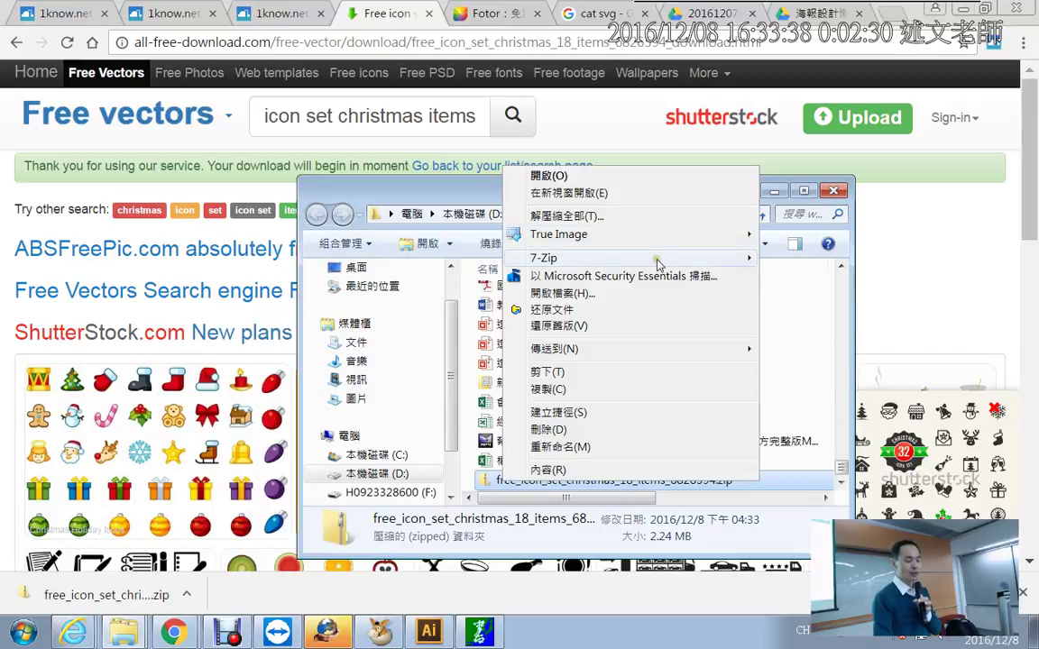
mouse_move(577, 258)
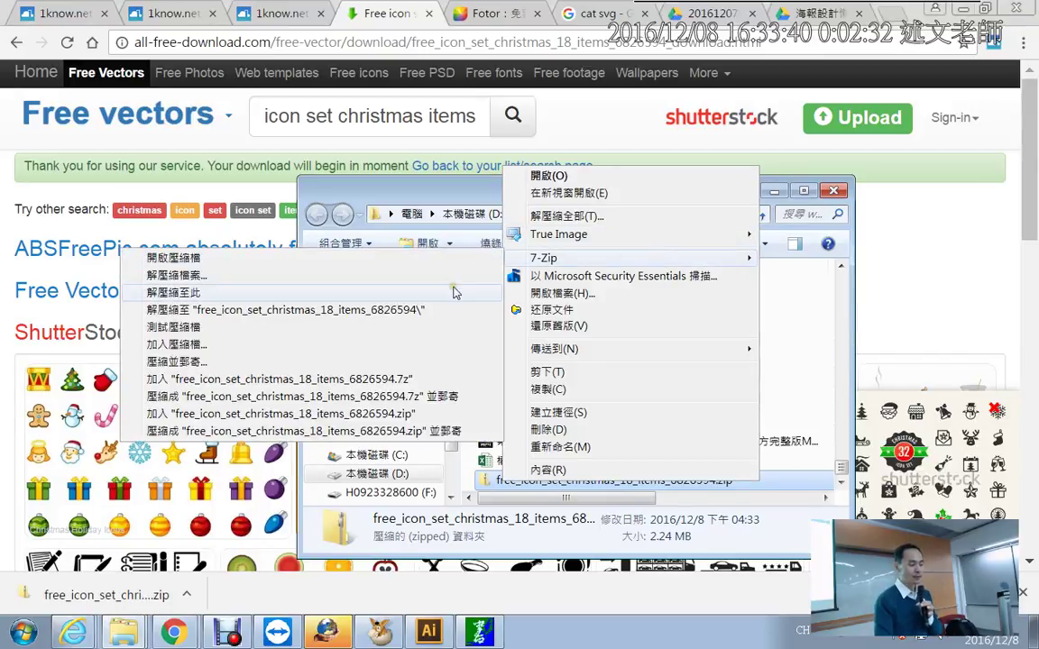
left_click(455, 292)
Browse the extracted files, look inside the HFS_PGL folder, and return to the download page
scroll(456, 291, "up", 1)
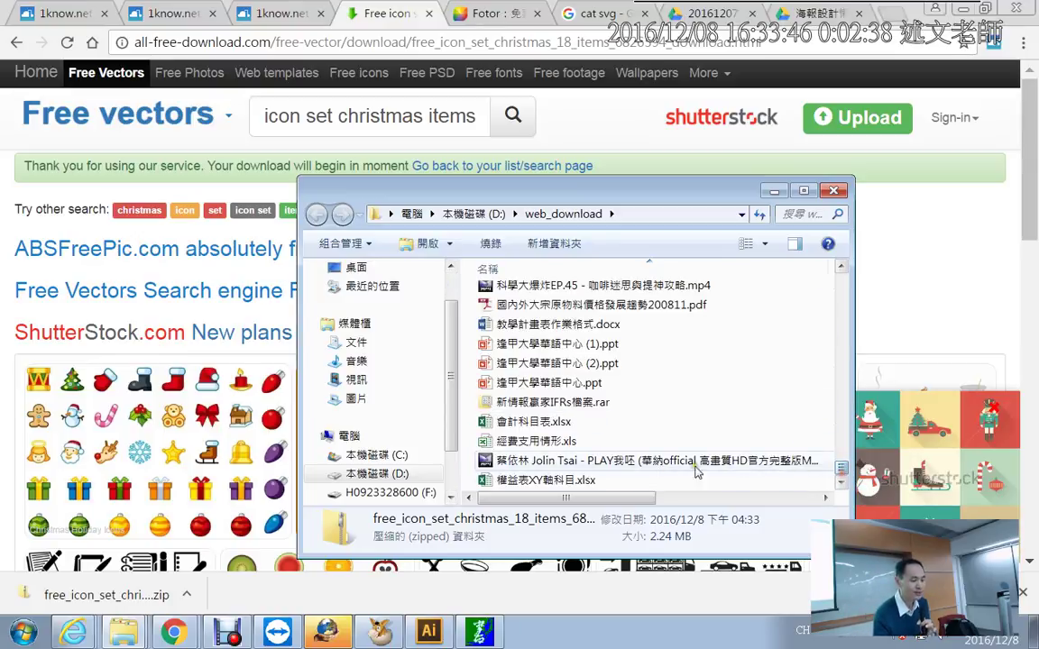
left_click_drag(842, 475, 840, 287)
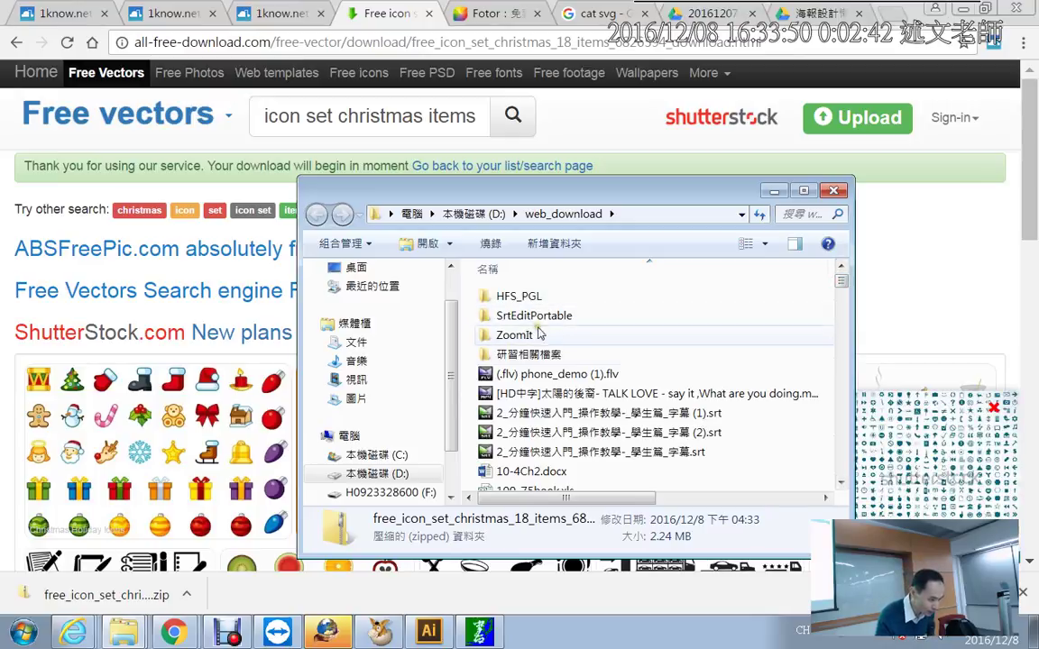
left_click(842, 283)
mouse_move(842, 283)
left_mouse_down()
mouse_move(841, 474)
mouse_move(840, 415)
left_mouse_up()
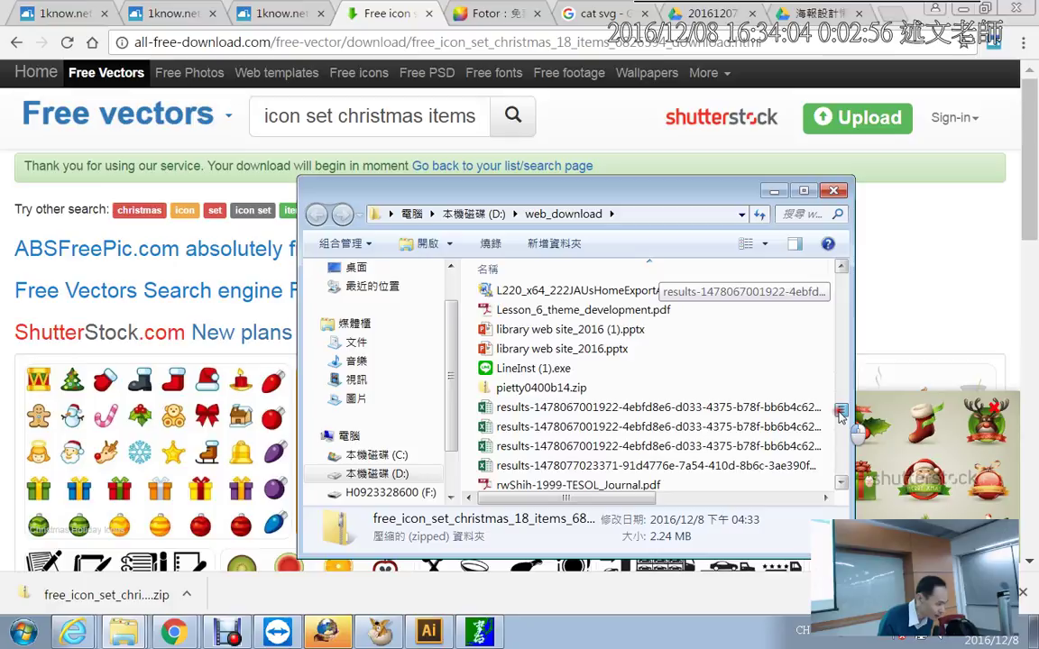
left_click_drag(840, 413, 838, 276)
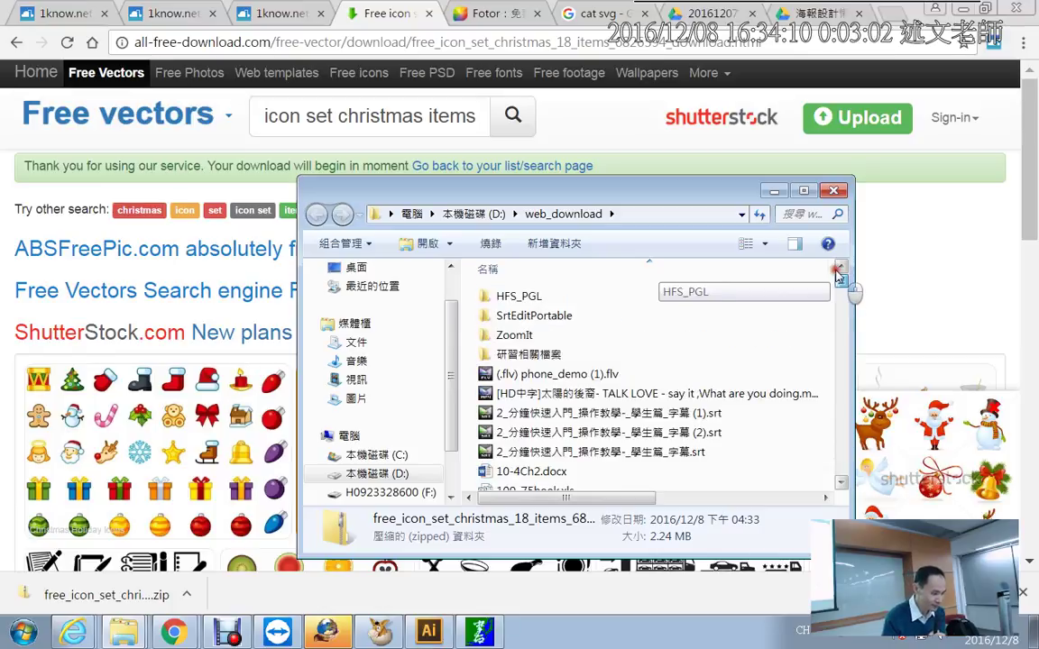
double_click(525, 296)
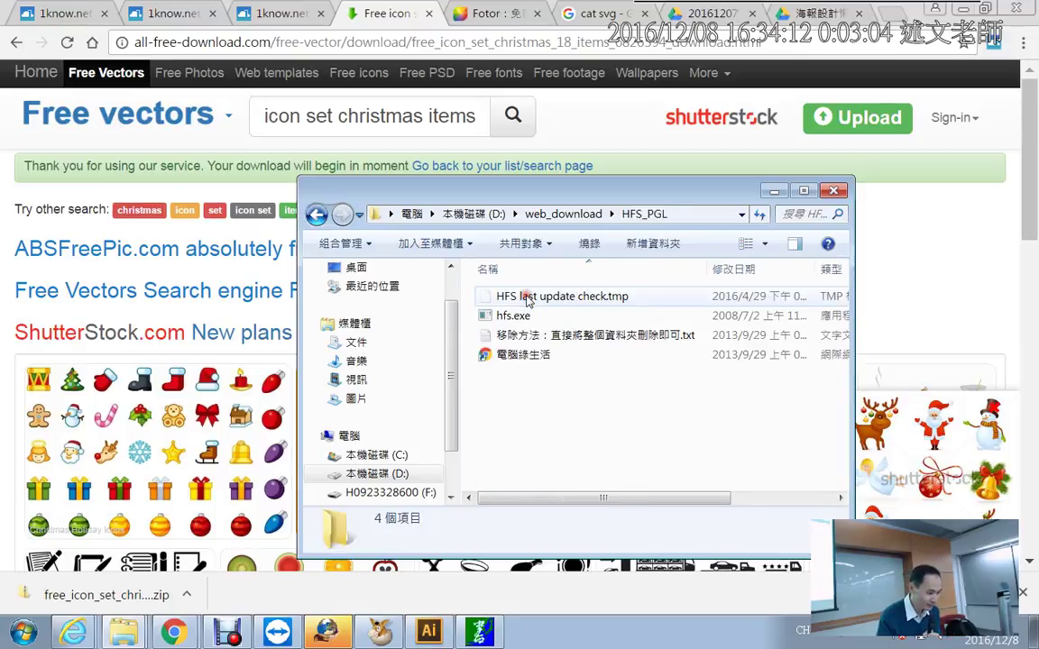
left_click(317, 214)
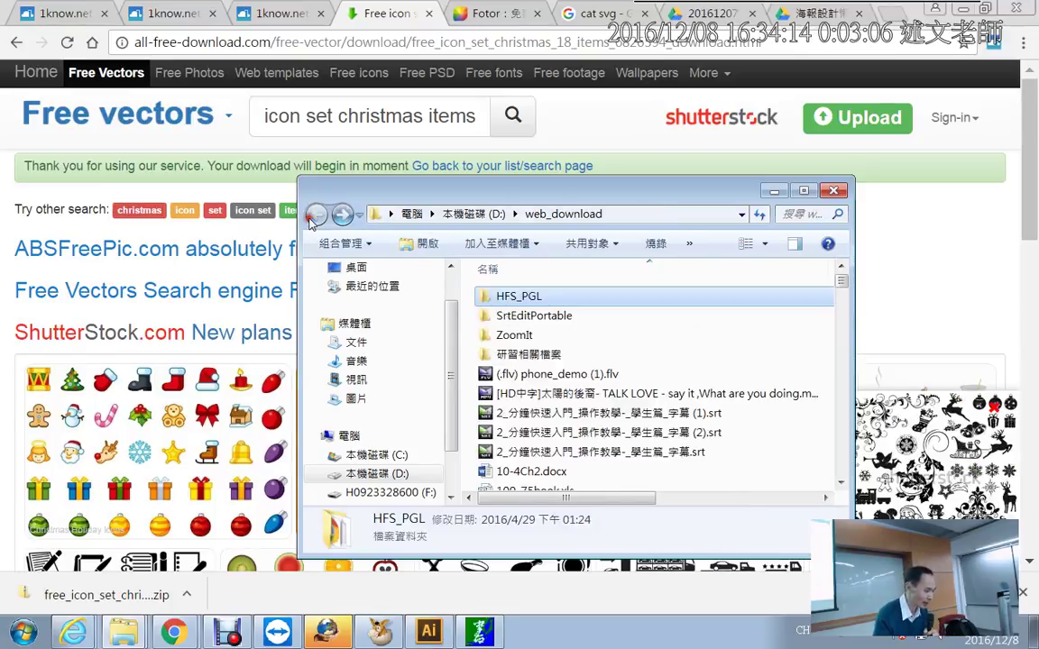
left_click(301, 140)
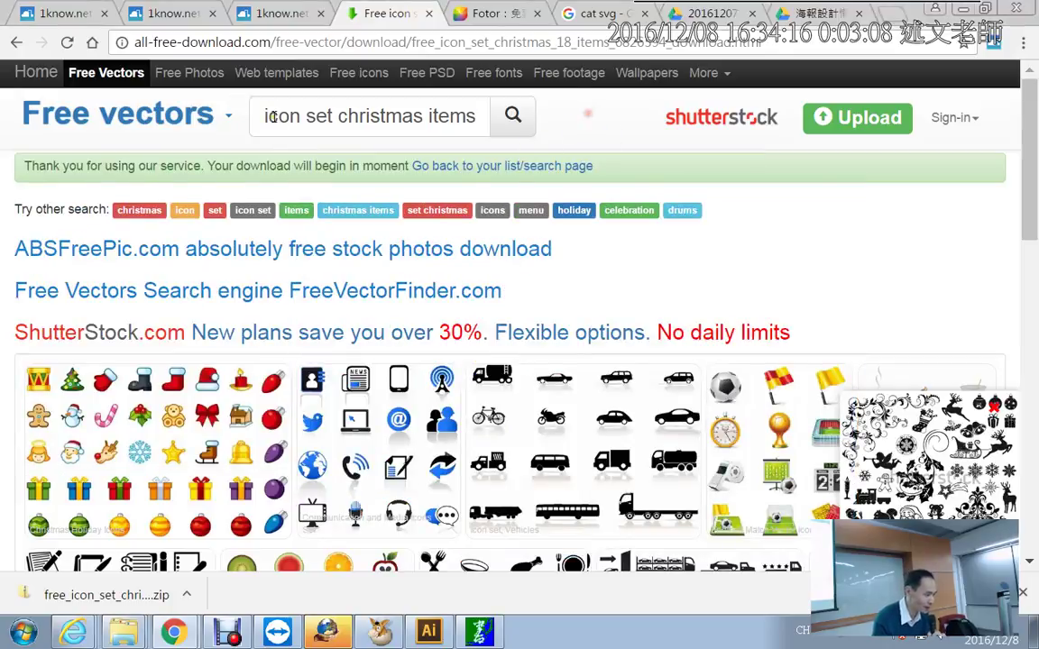
double_click(297, 116)
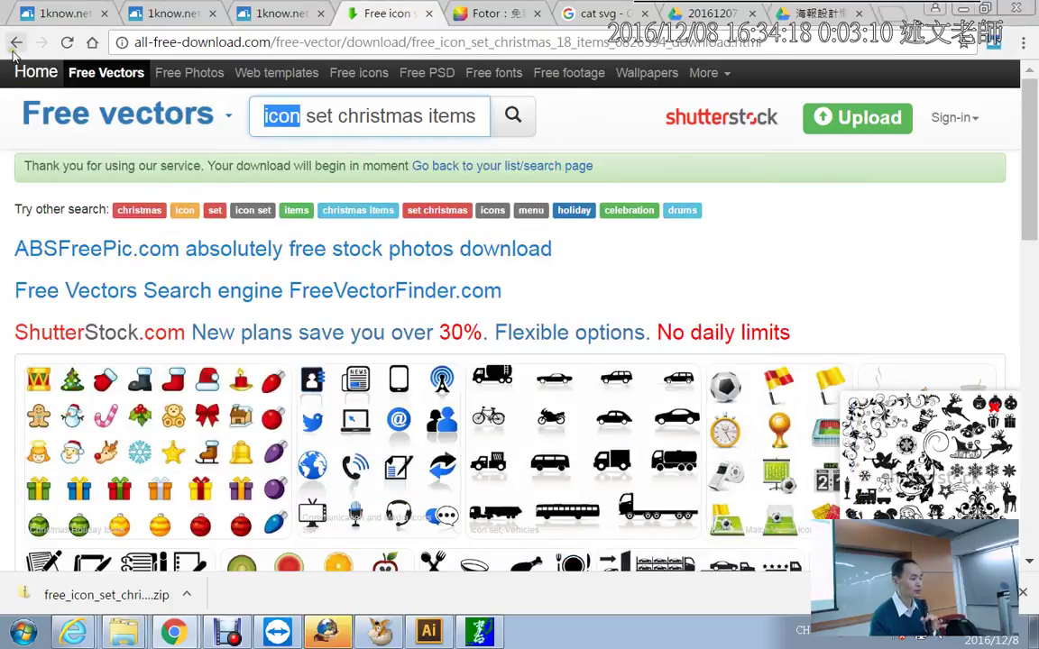
Switch to the Free PSD section and browse its listing of about 4,458 PSD files
left_click(106, 72)
mouse_move(126, 114)
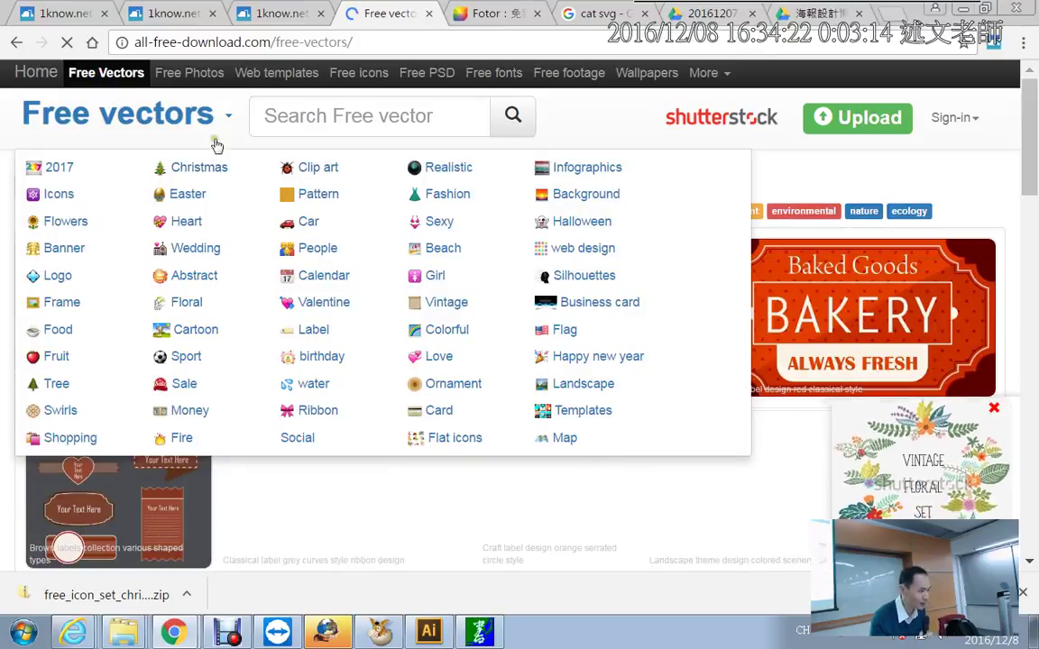
left_click(221, 126)
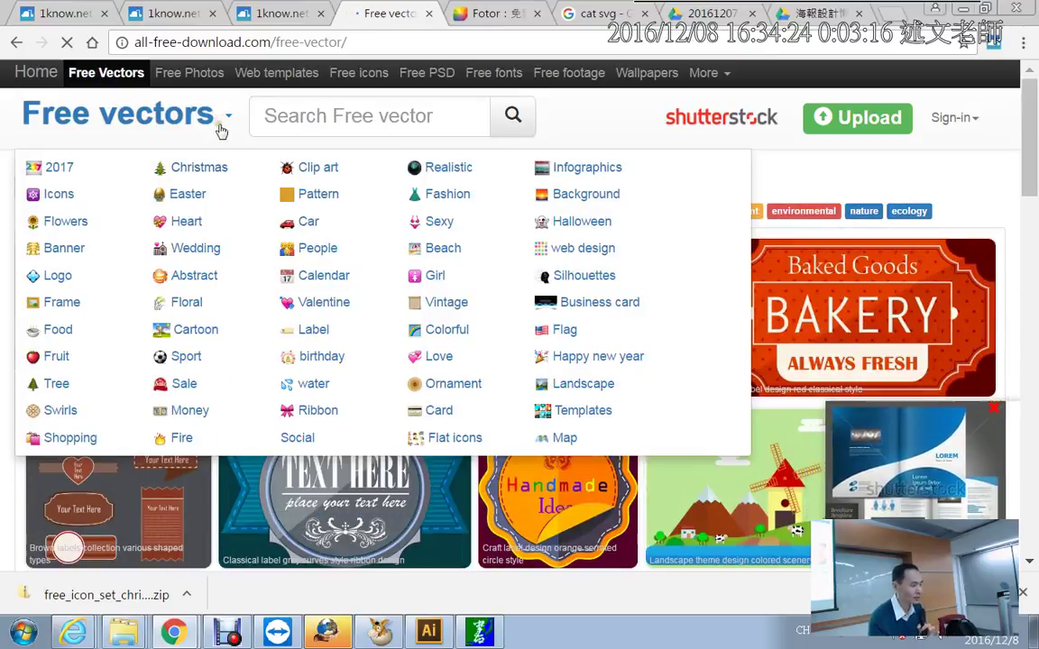
left_click(420, 76)
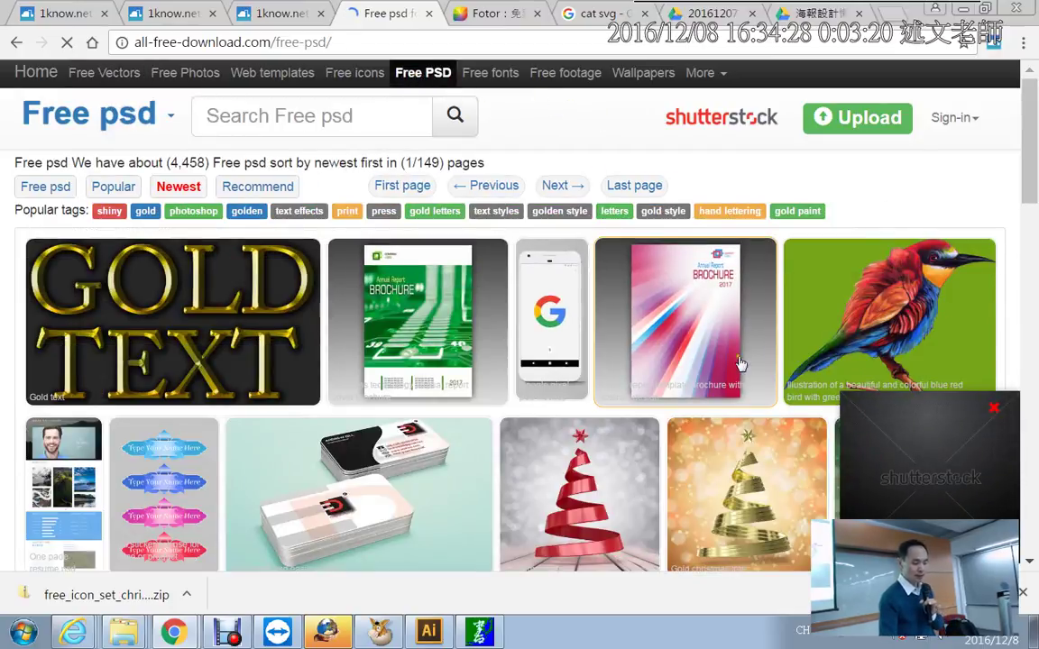
scroll(685, 354, "down", 3)
scroll(532, 454, "down", 3)
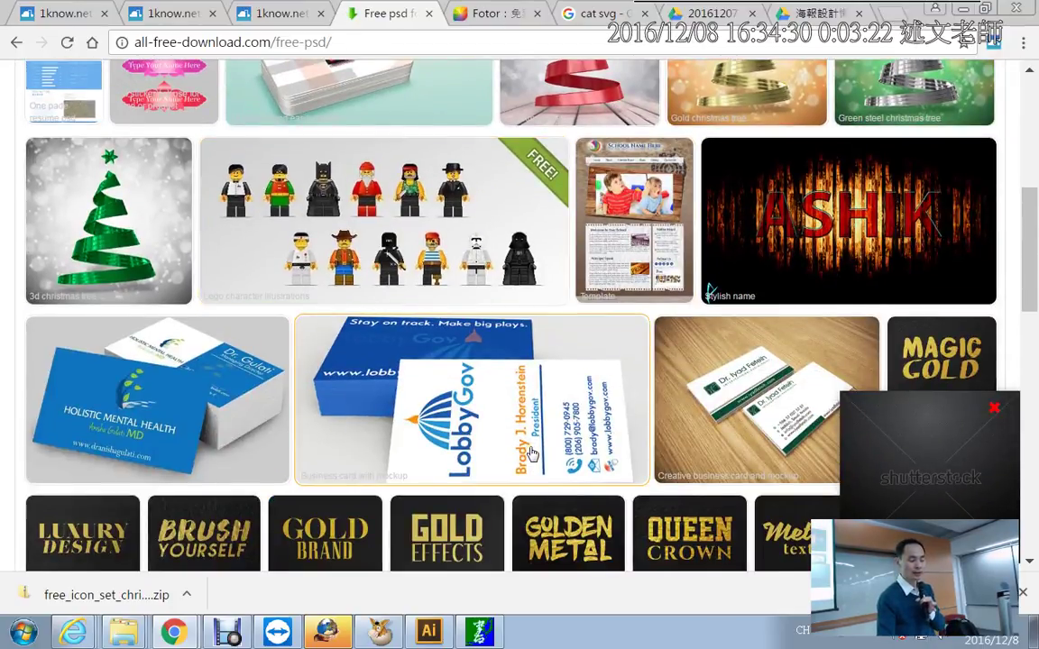
scroll(532, 454, "down", 2)
scroll(532, 454, "down", 2)
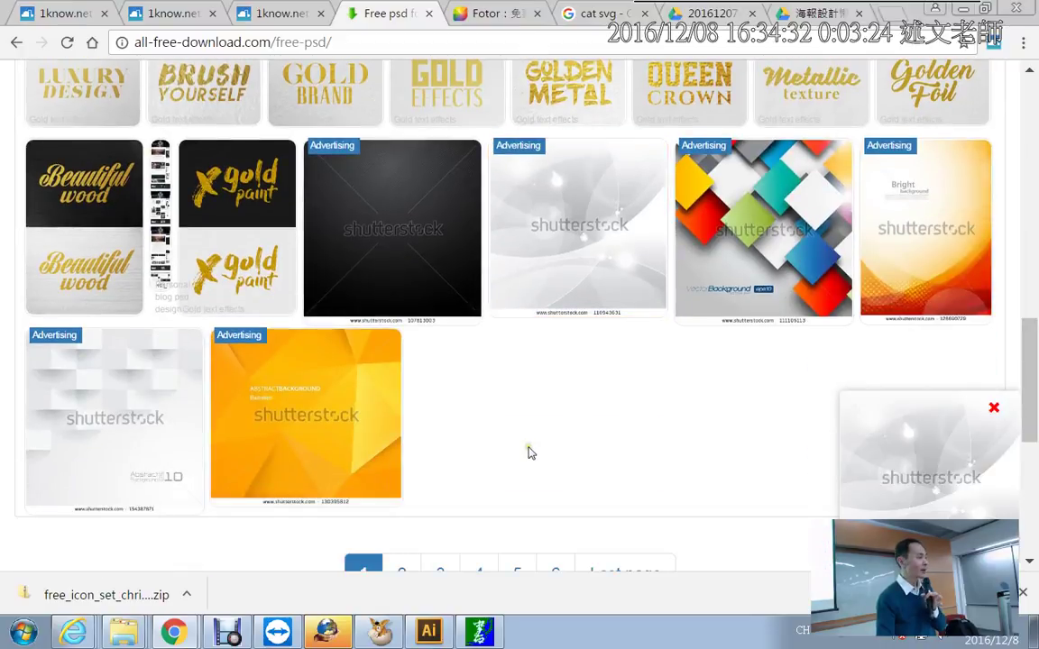